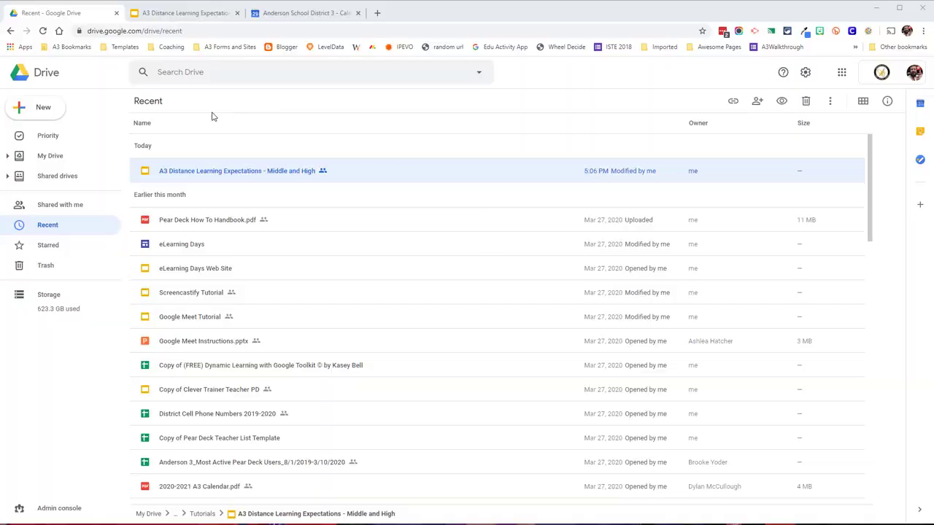
From My Drive's Quick Access, open the A3 Distance Learning Expectations - Middle and High deck
left_click(57, 164)
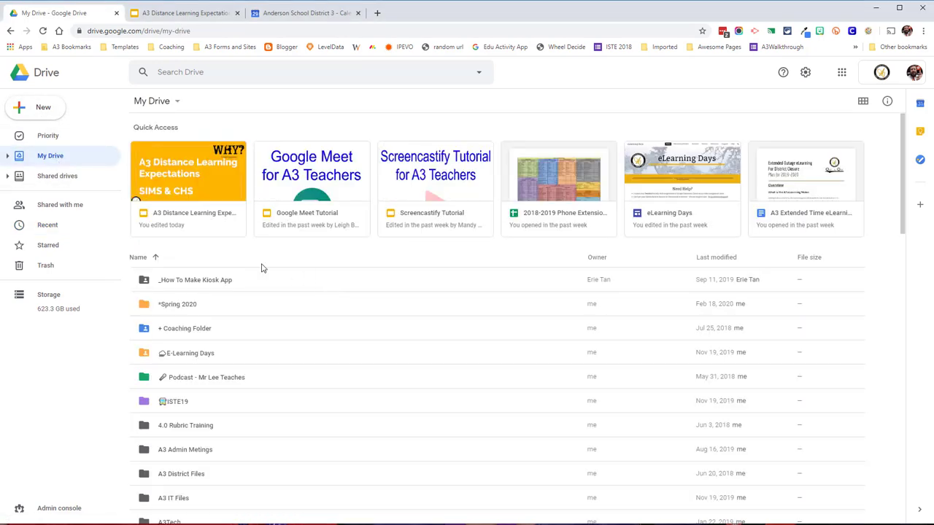
left_click(191, 175)
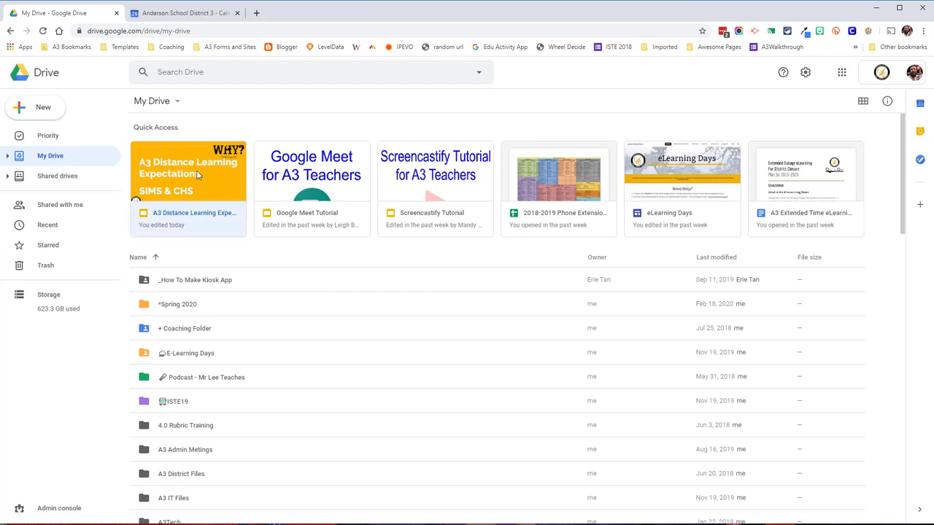
double_click(196, 170)
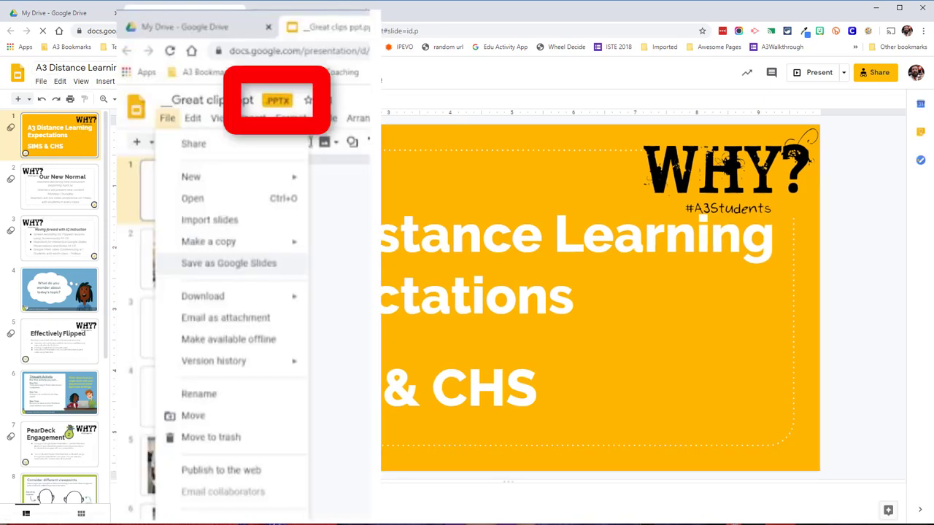
After checking the File menu, launch Add-ons > Pear Deck for Google Slides Add-on > Open Pear Deck Add-on
left_click(41, 82)
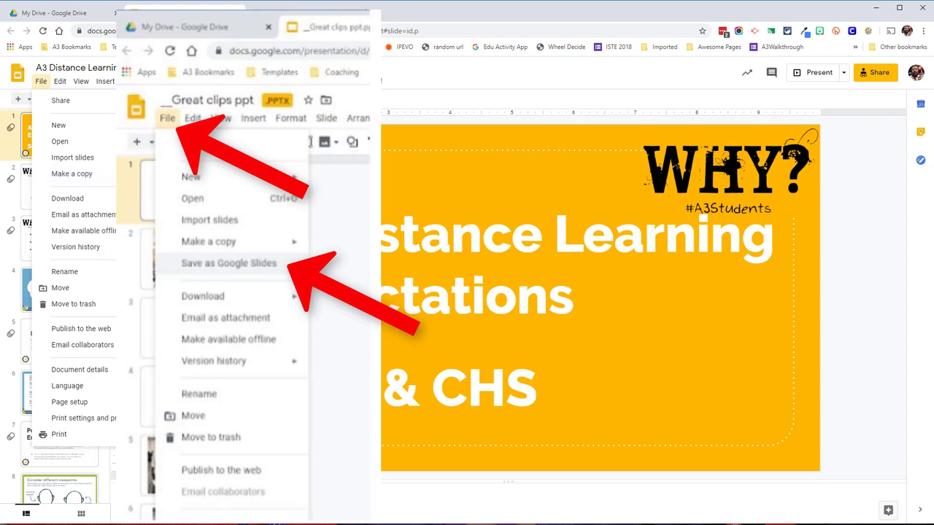
left_click(428, 78)
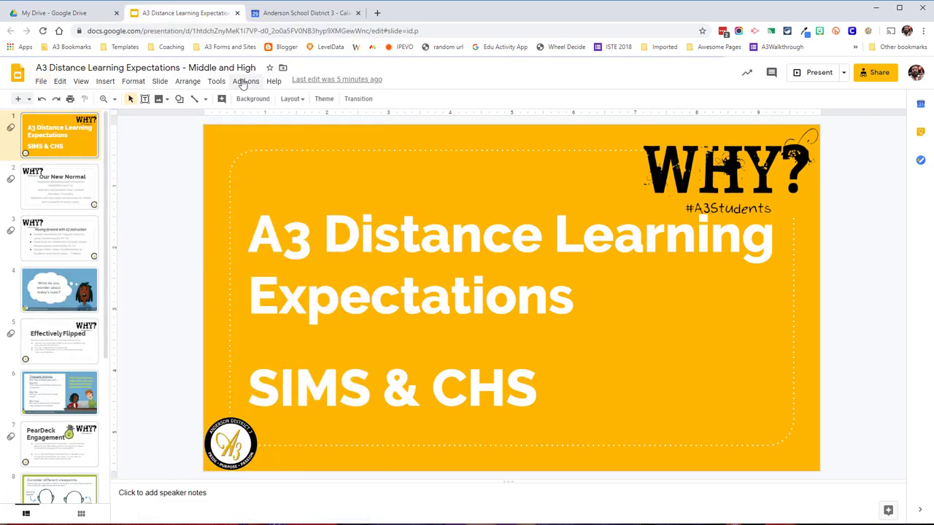
left_click(245, 81)
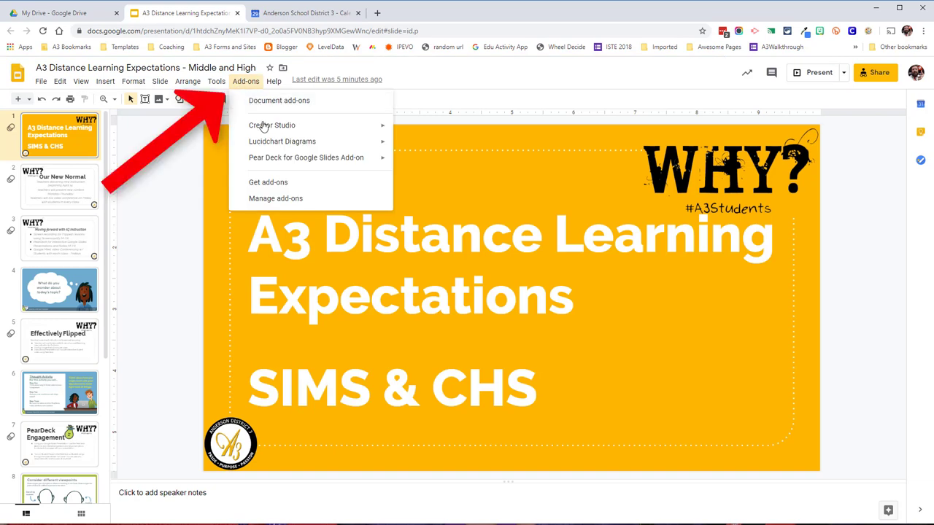
mouse_move(271, 159)
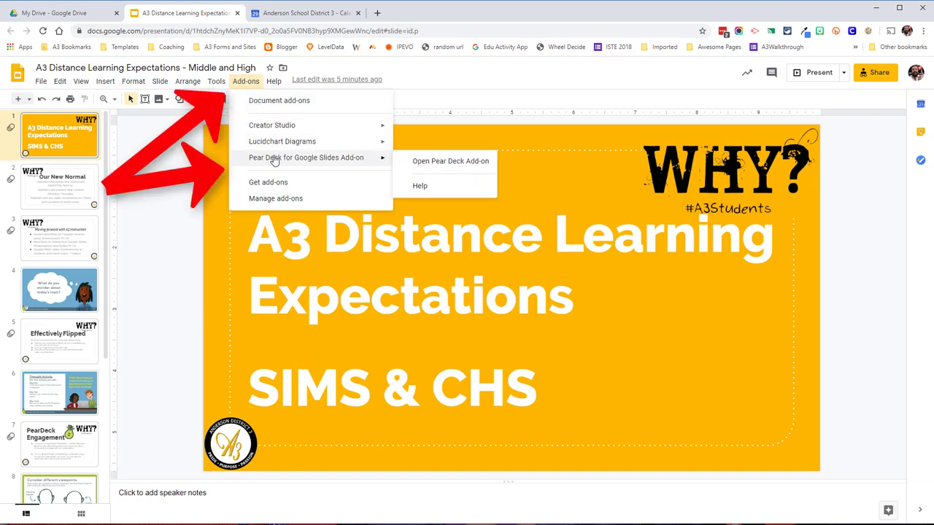
left_click(425, 162)
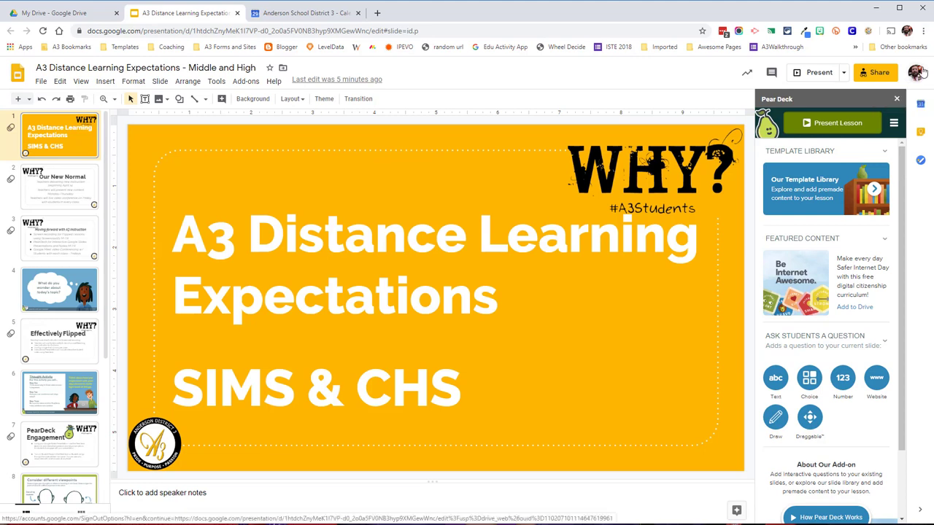
left_click(241, 81)
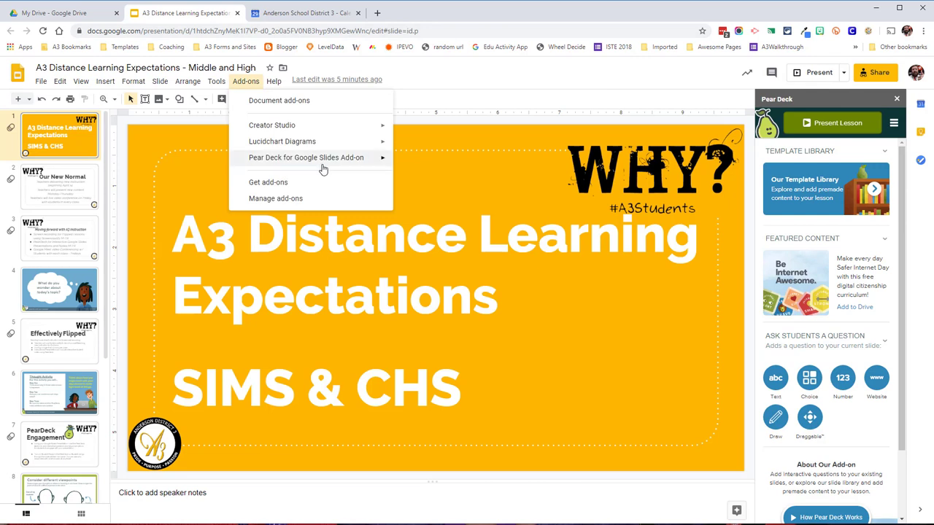
mouse_move(325, 169)
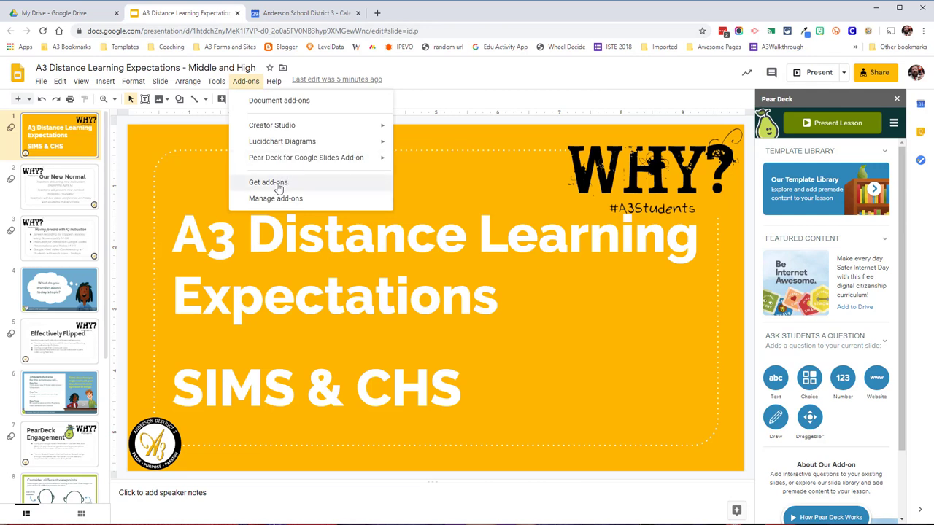
left_click(472, 75)
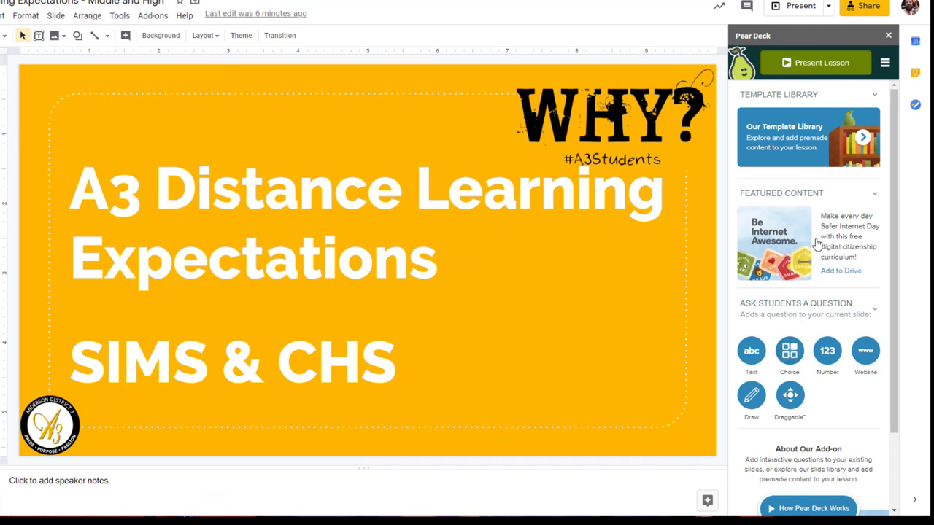
Browse Pear Deck's Template Library of lesson builder, learning development and subject-area templates
left_click(826, 144)
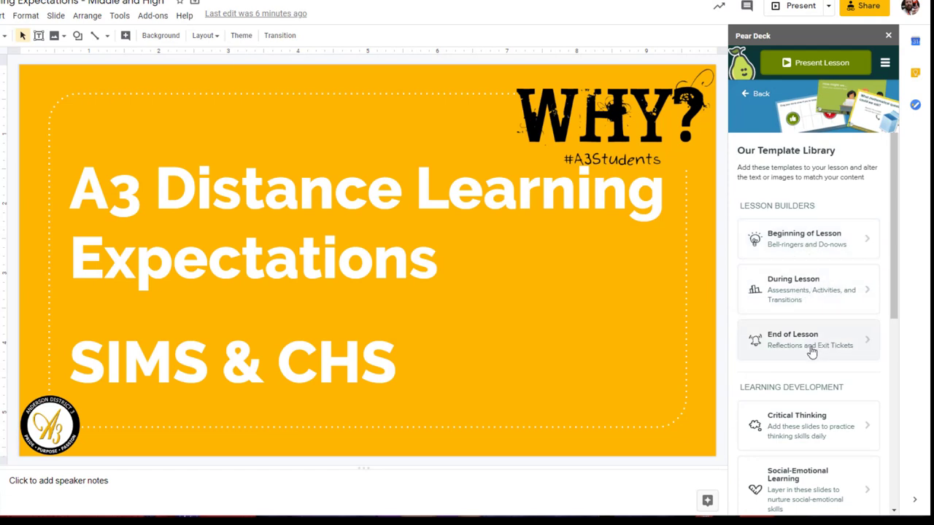
scroll(811, 352, "down", 5)
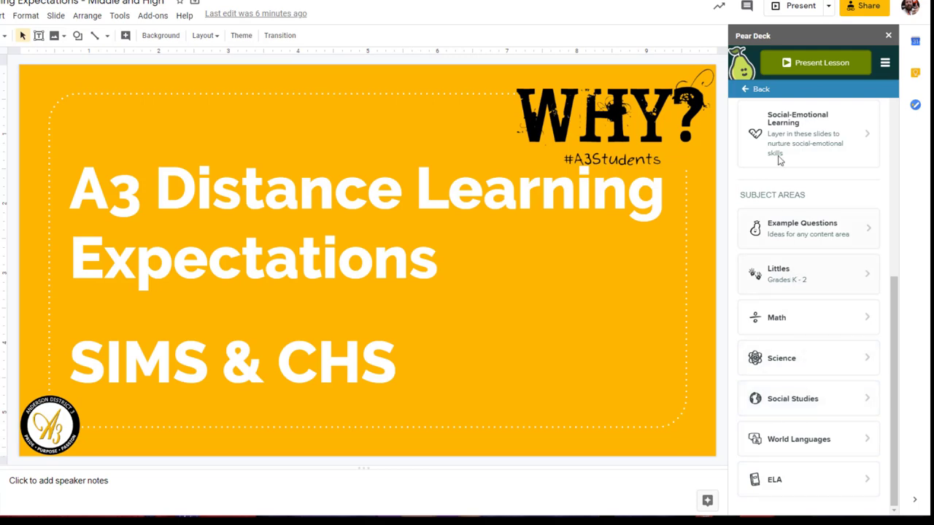
scroll(754, 292, "up", 5)
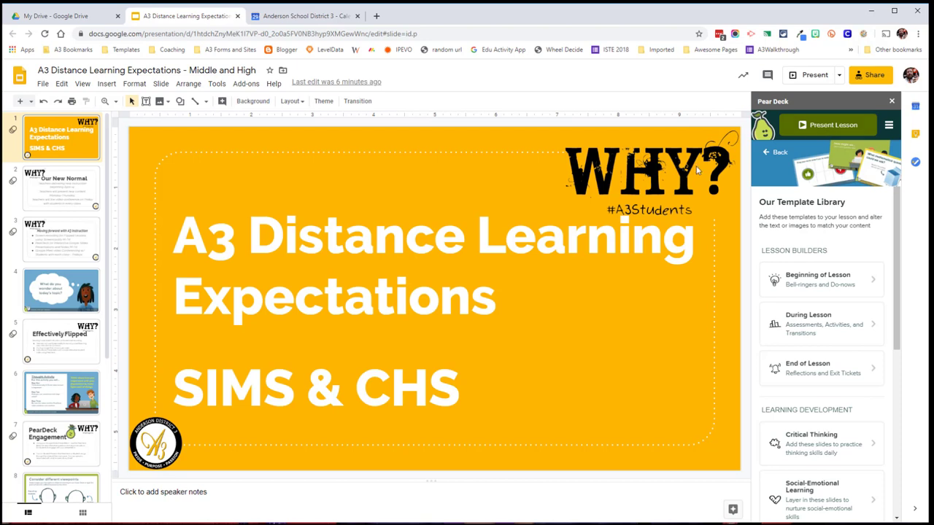
Preview slides 4 and 6, return to the title slide, and launch a Pear Deck presentation session
left_click(41, 310)
left_click(65, 397)
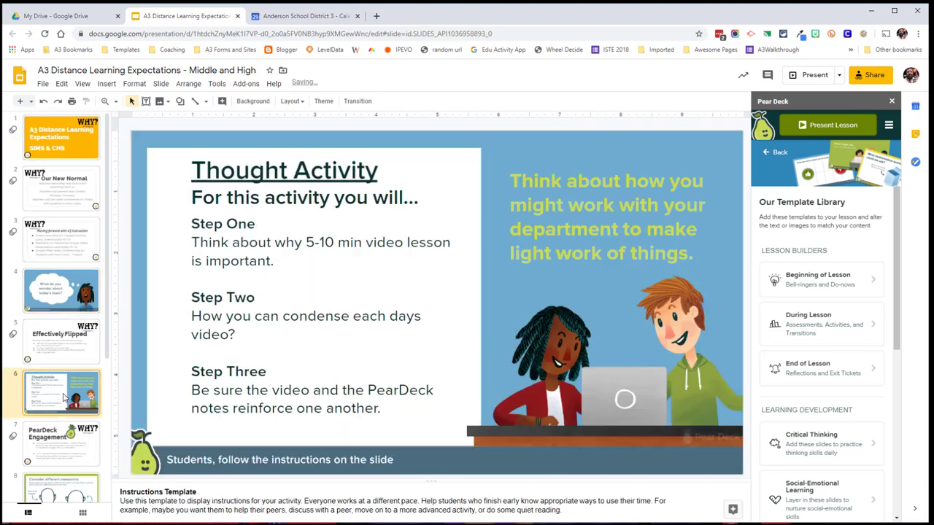
left_click(88, 150)
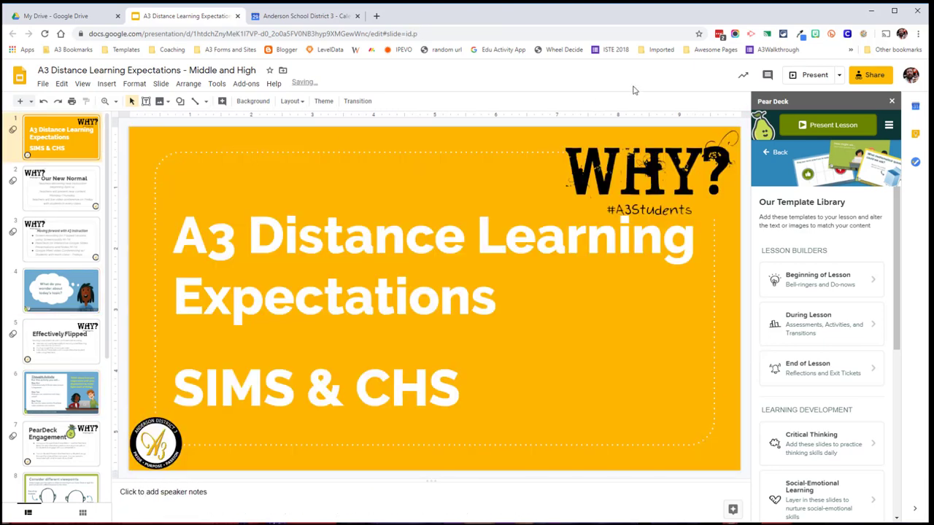
left_click(826, 127)
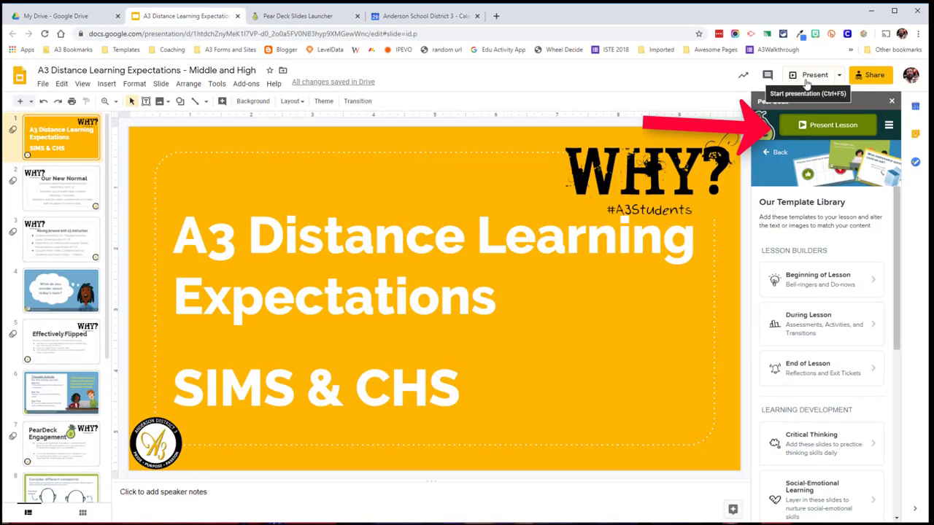
left_click(833, 125)
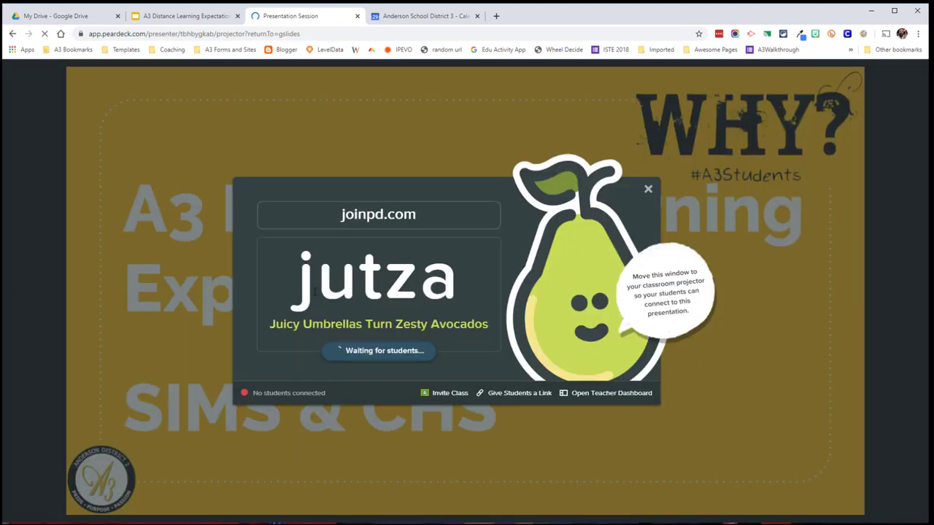
Highlight the joinpd.com join code, copy the student link, and open Google Classroom's Test 2019 Classwork in a new tab
left_click_drag(309, 287, 456, 288)
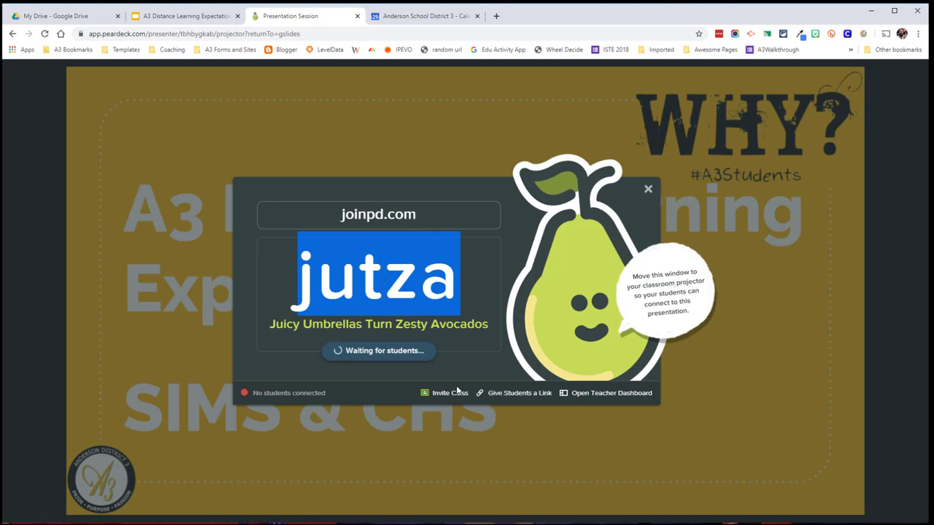
left_click(512, 400)
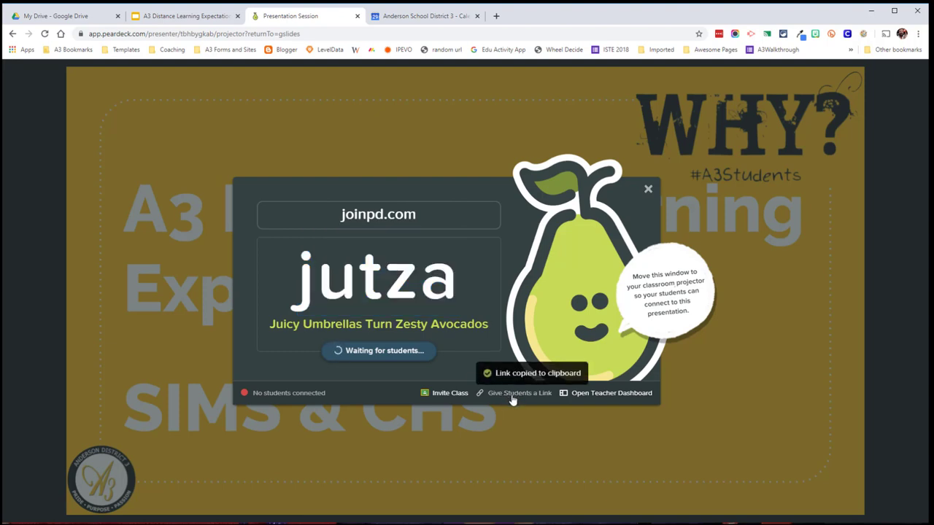
left_click(495, 15)
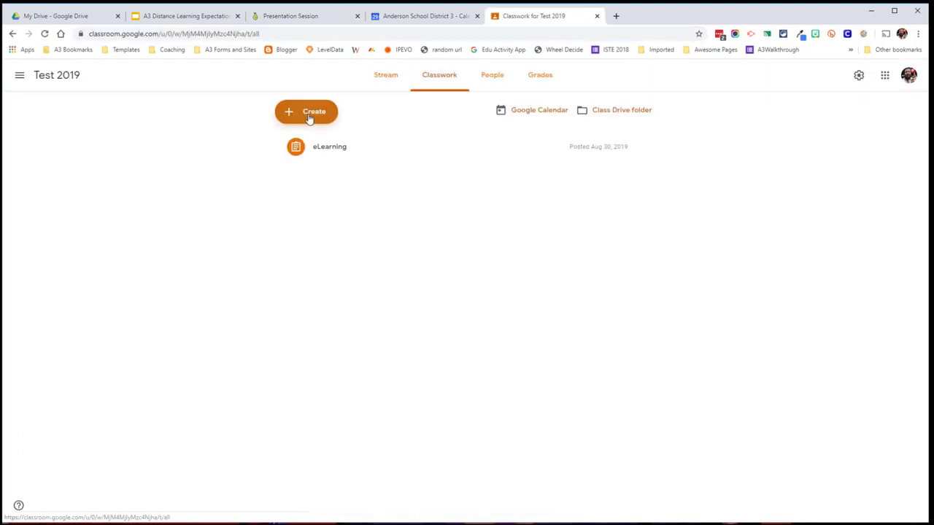
Create a new Test 2019 assignment and attach the pasted Pear Deck student link
left_click(315, 116)
left_click(330, 140)
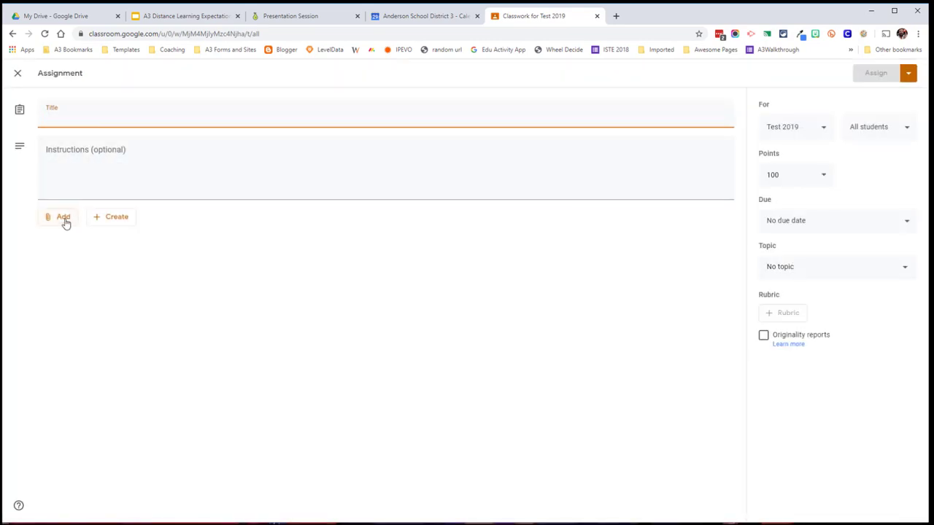
left_click(64, 220)
left_click(81, 259)
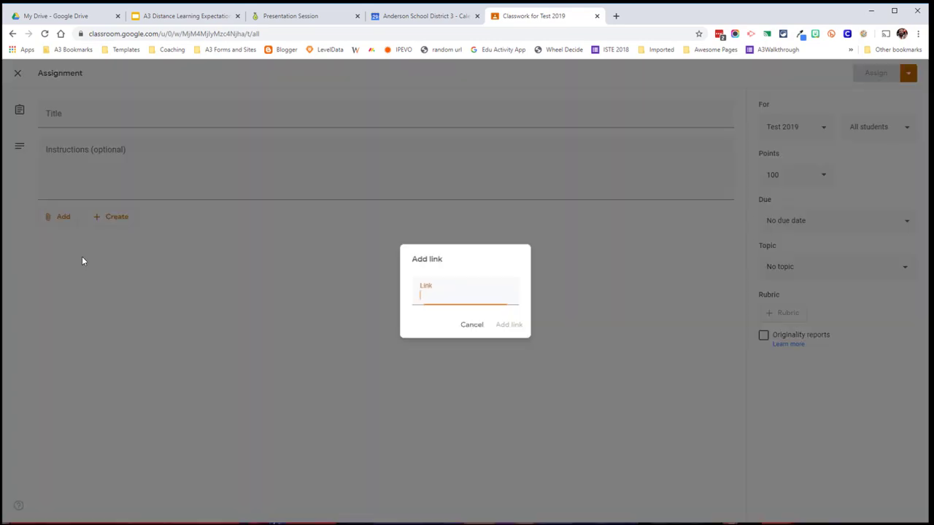
key("ctrl+v")
left_click(508, 324)
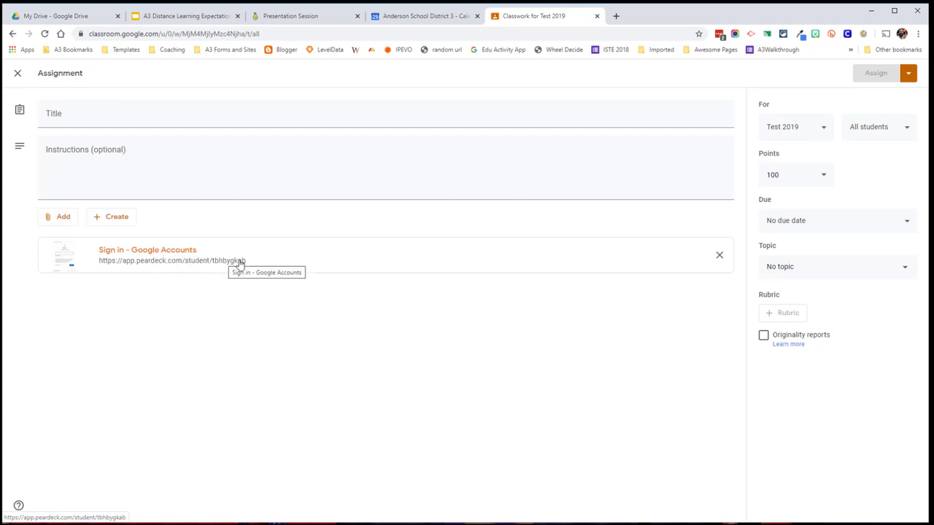
Invite the Test 2019 section to the Pear Deck session, copy the student link, and switch to that class
left_click(306, 20)
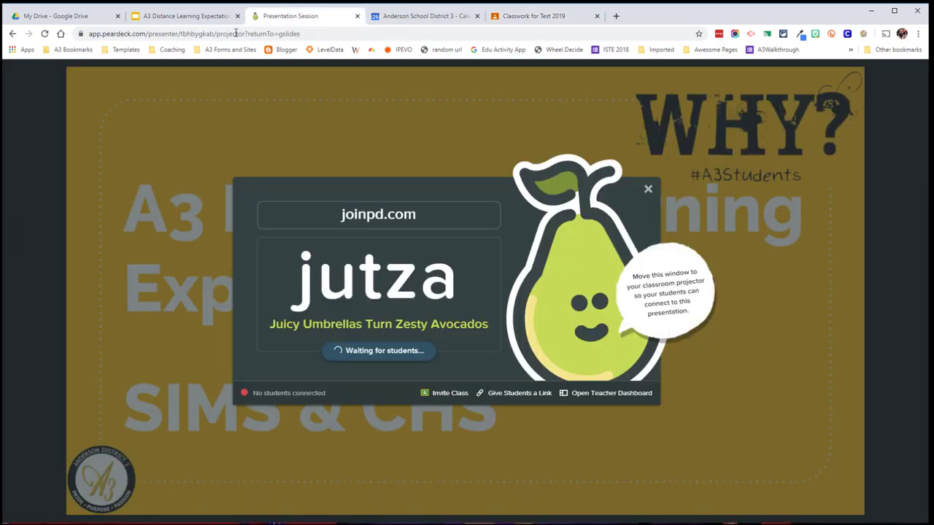
left_click_drag(218, 33, 67, 32)
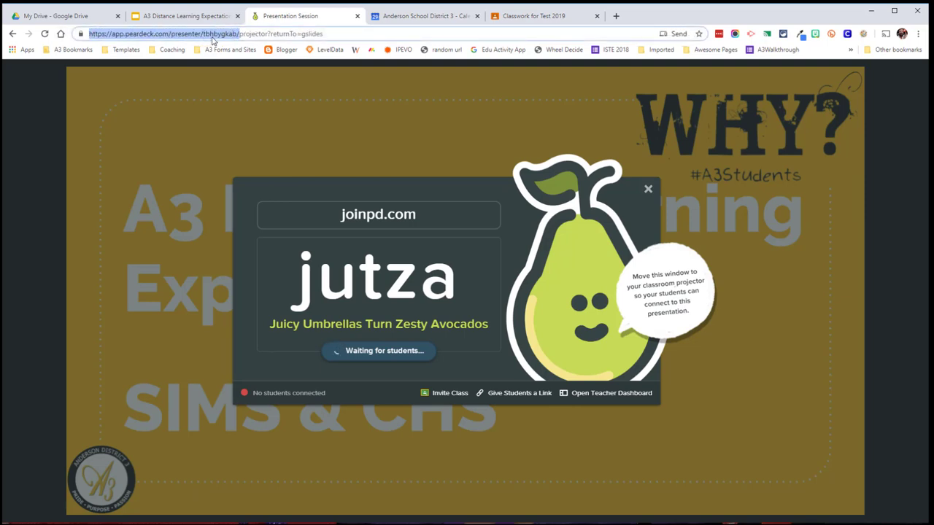
left_click(448, 394)
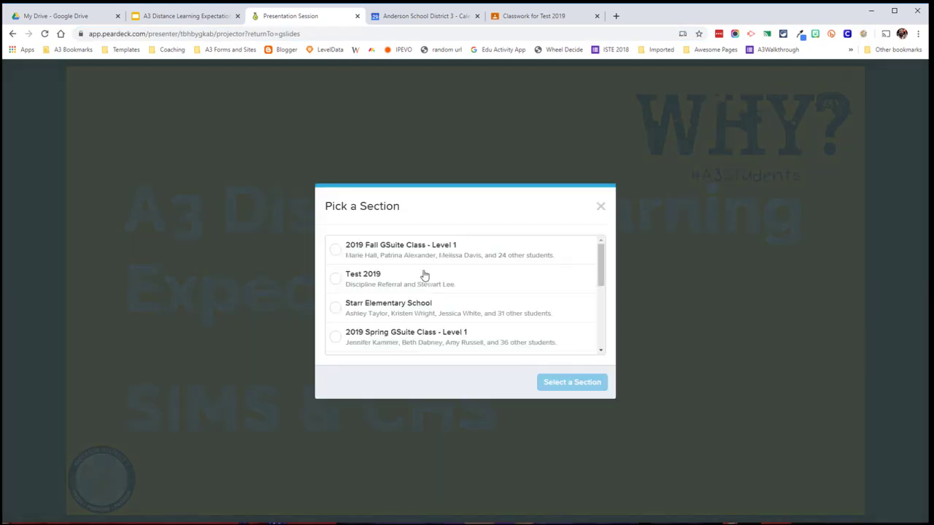
left_click(338, 282)
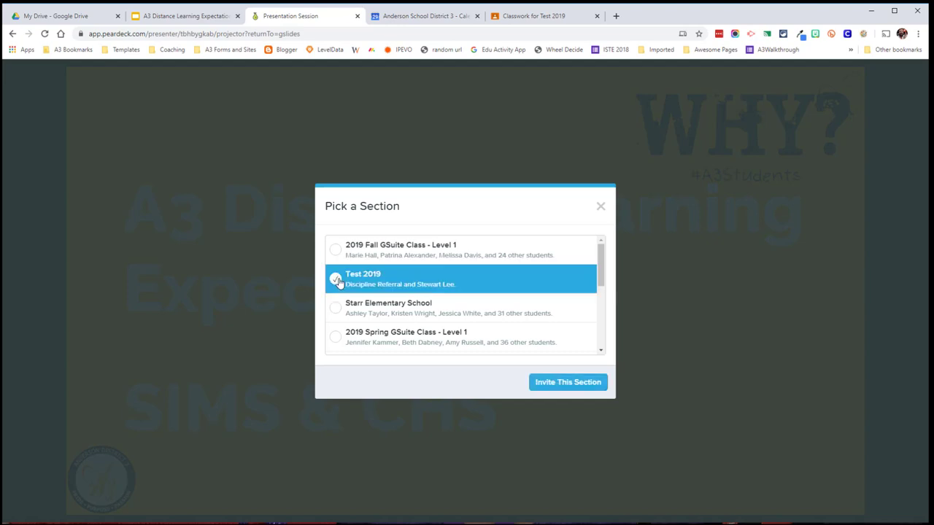
left_click(567, 386)
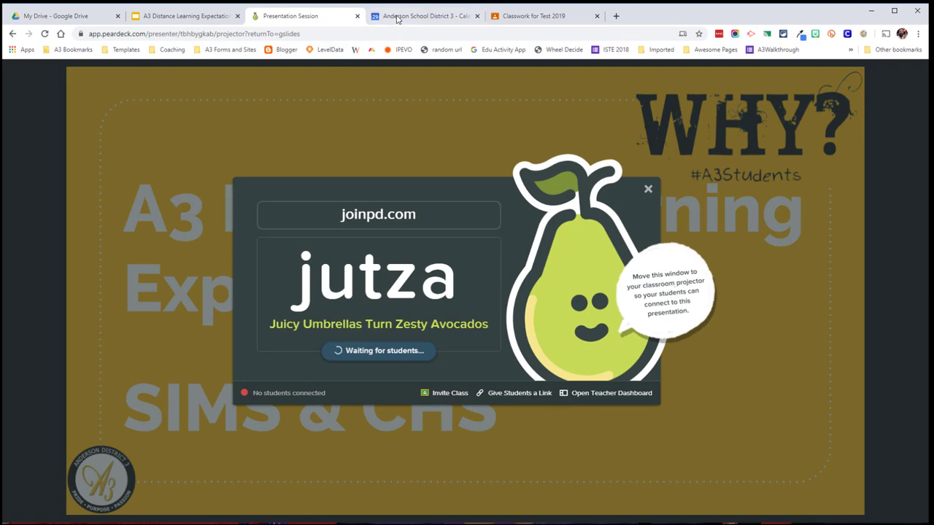
left_click(515, 399)
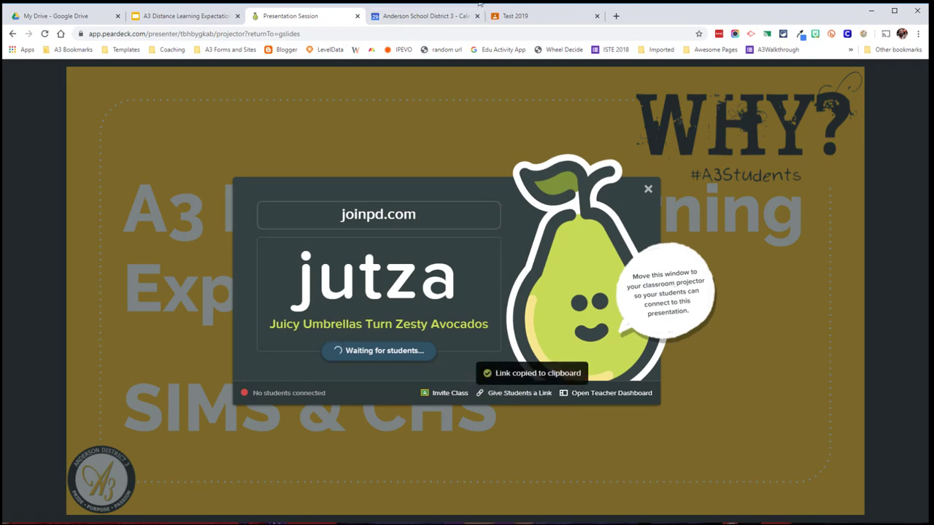
left_click(541, 15)
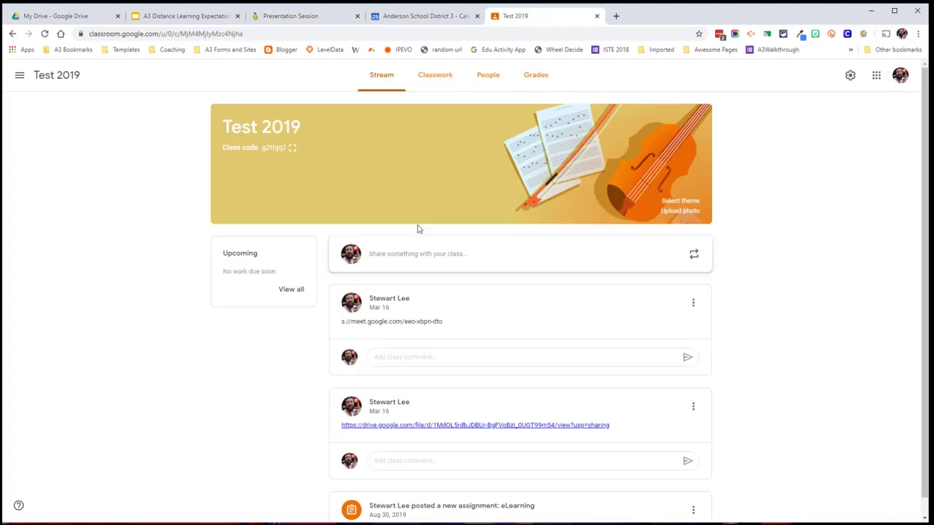
Start a new assignment from the Test 2019 Classwork page
left_click(435, 75)
left_click(310, 111)
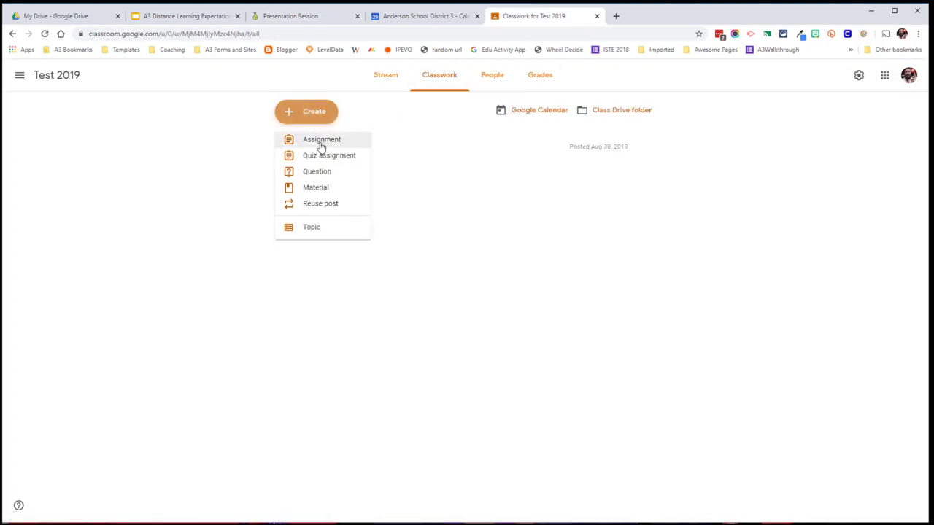
left_click(321, 139)
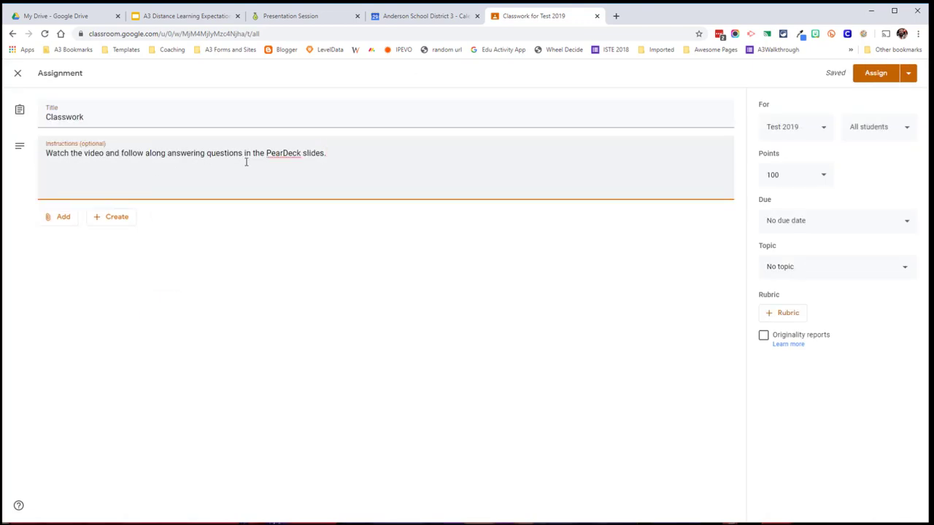
Attach the pasted Pear Deck student link as a web link, then return to the session
left_click(67, 216)
left_click(72, 255)
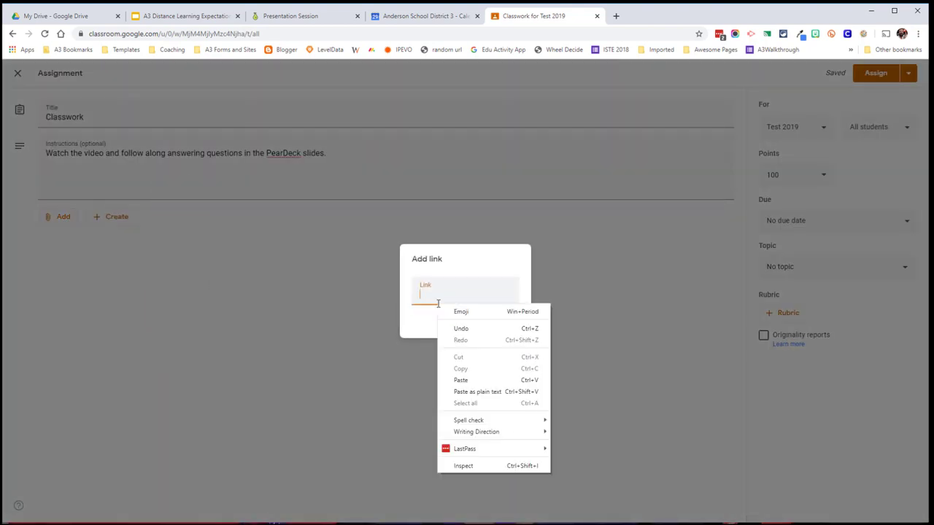
left_click(461, 380)
left_click(510, 324)
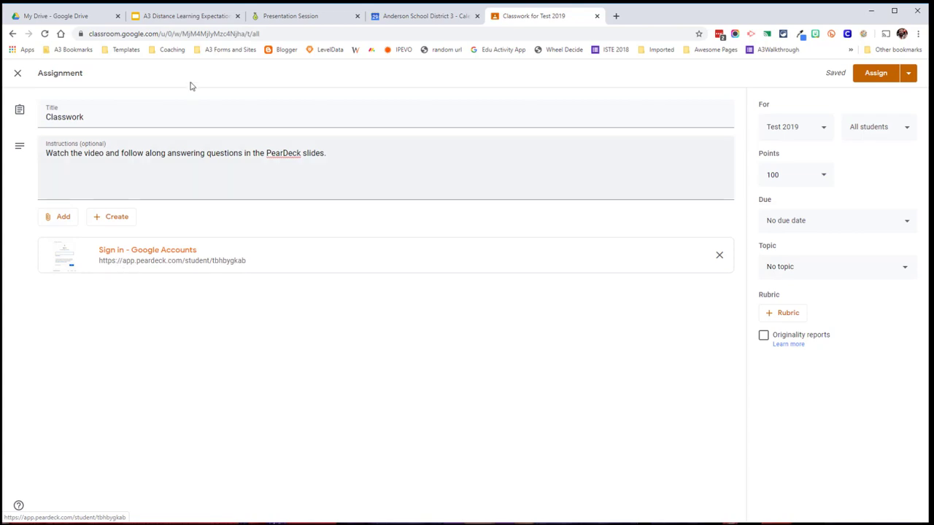
left_click(290, 15)
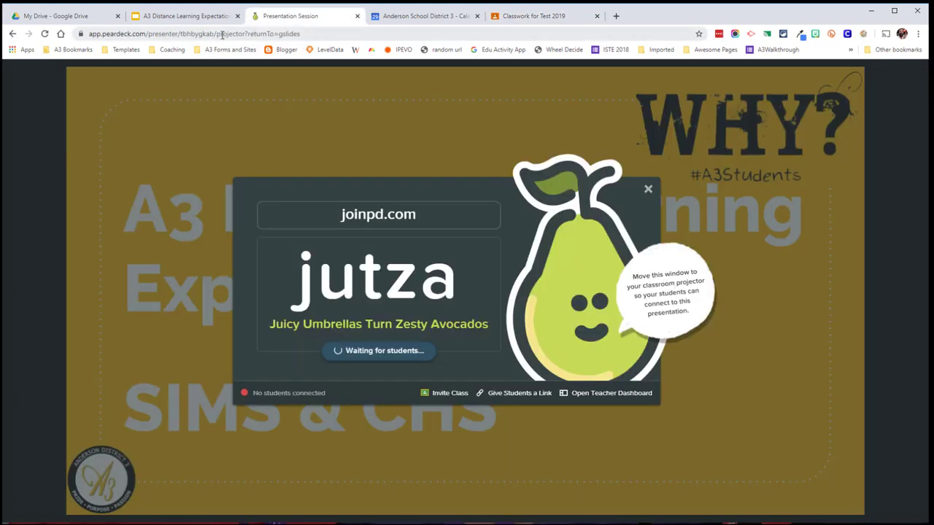
left_click_drag(214, 34, 81, 36)
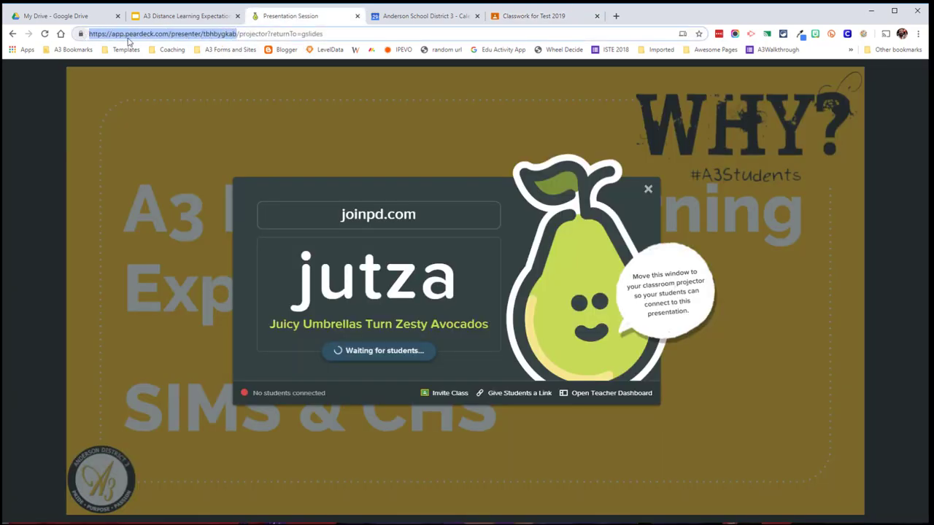
left_click(540, 16)
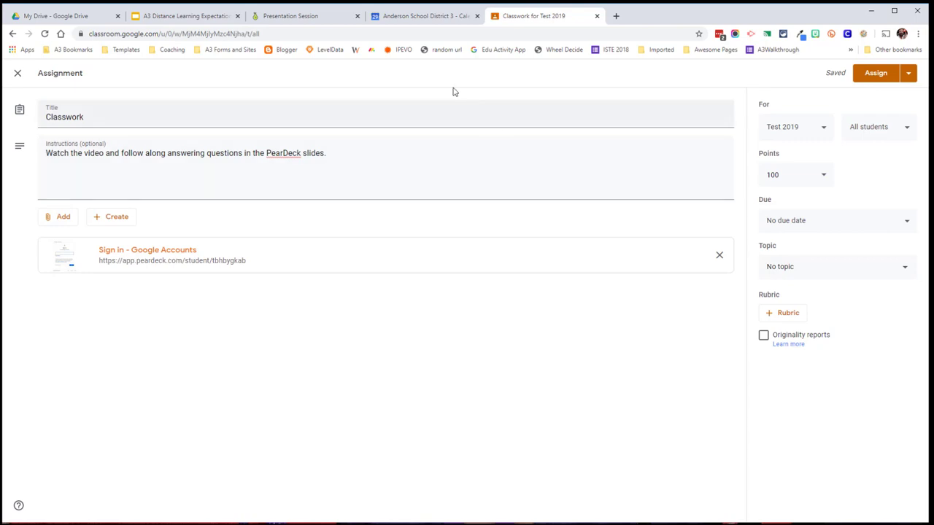
left_click(310, 18)
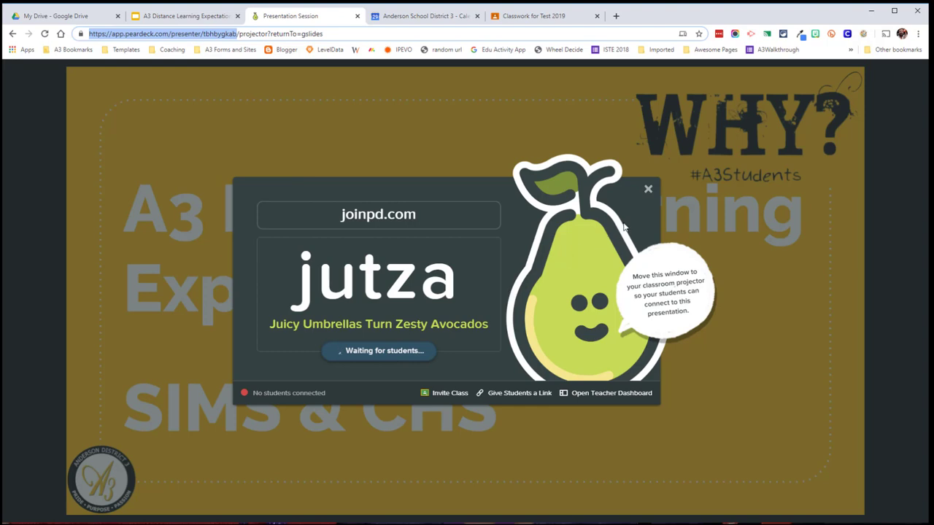
Close the join-code window and turn on Student-Paced mode from the session options menu
left_click(647, 190)
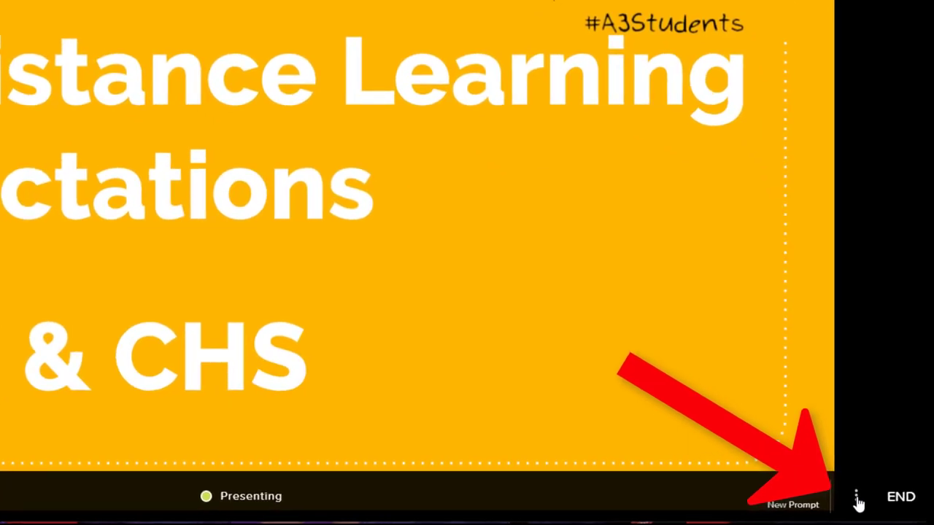
left_click(856, 499)
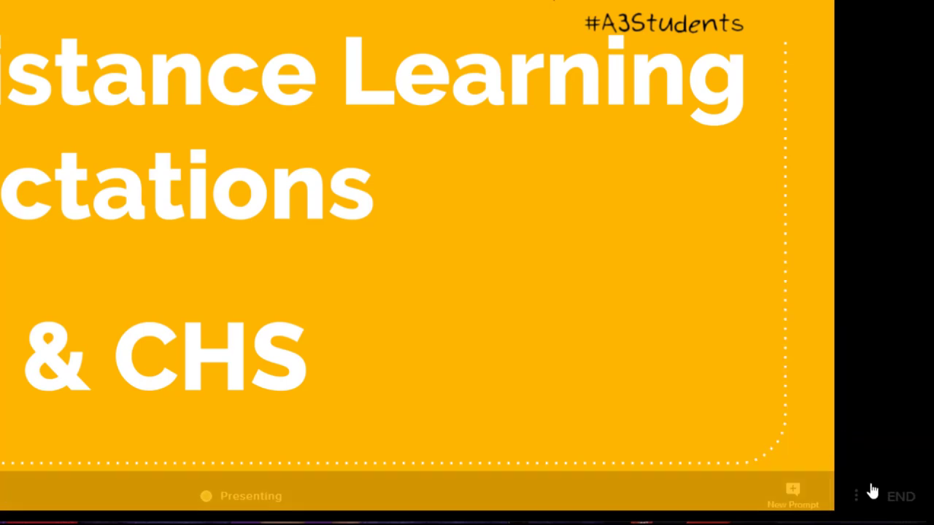
left_click(857, 499)
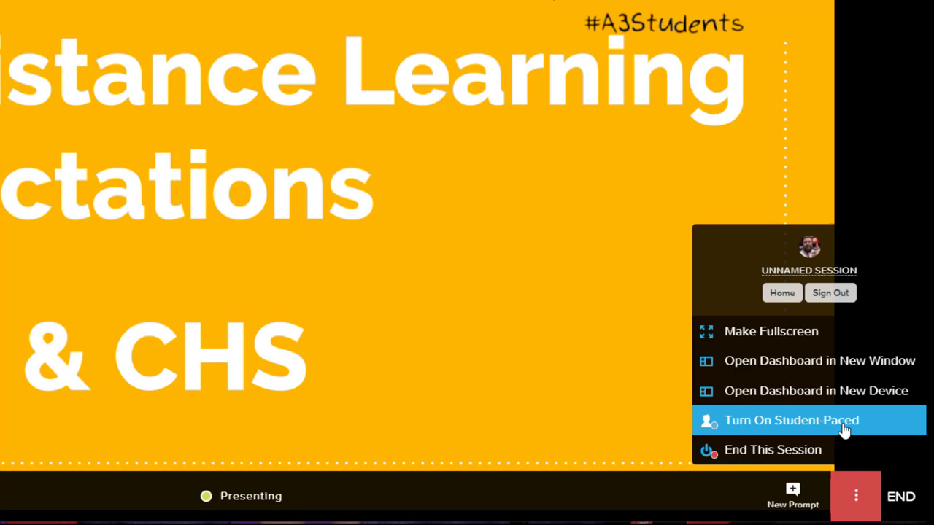
left_click(794, 428)
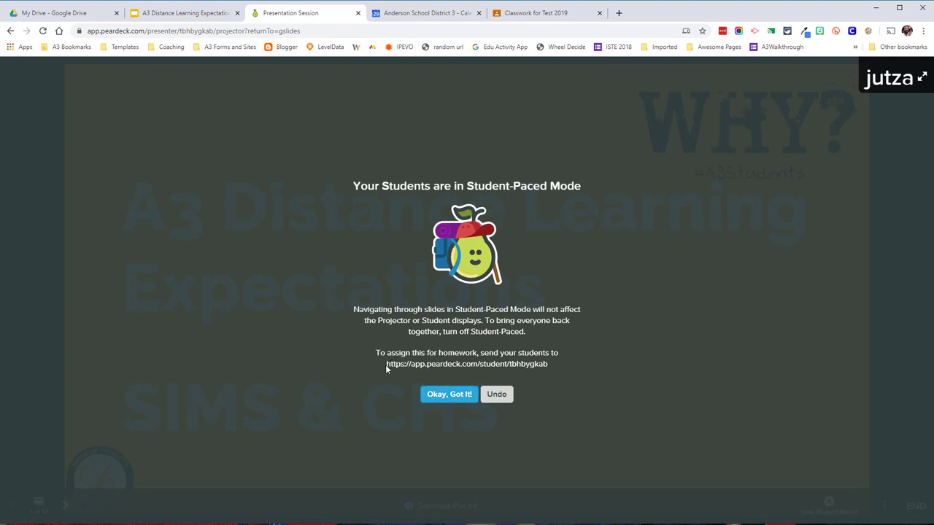
Highlight the student homework link, then dismiss the notice with Okay, Got It!
left_click_drag(387, 369, 549, 372)
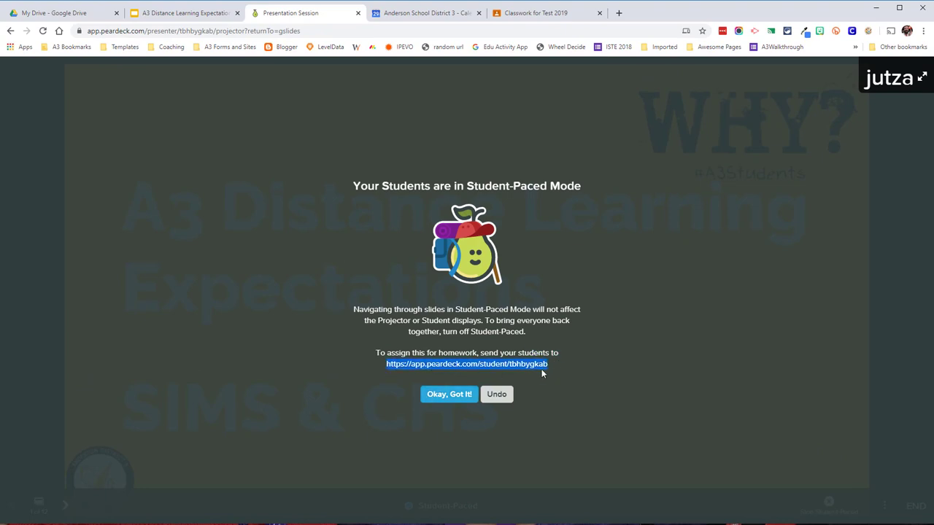
left_click(450, 396)
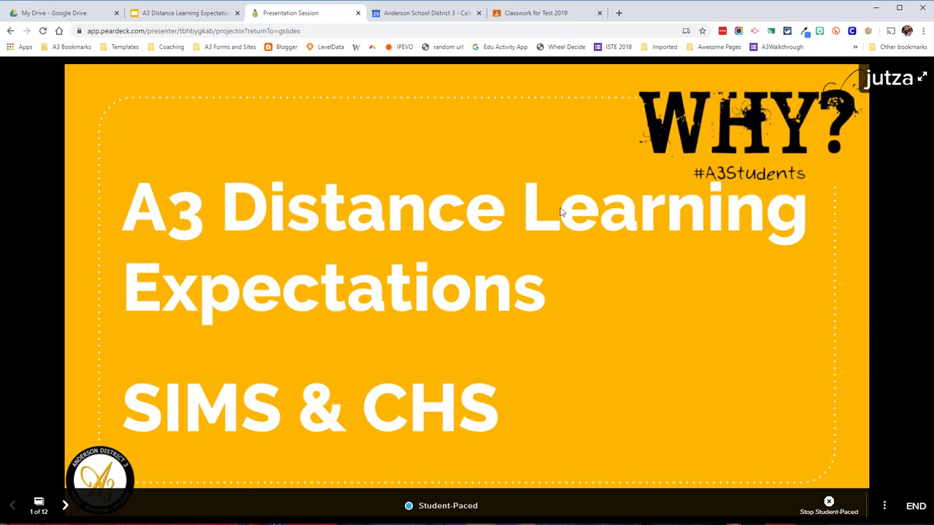
Allow Screencastify microphone access and select the HD Pro Webcam C920 microphone
left_click(755, 32)
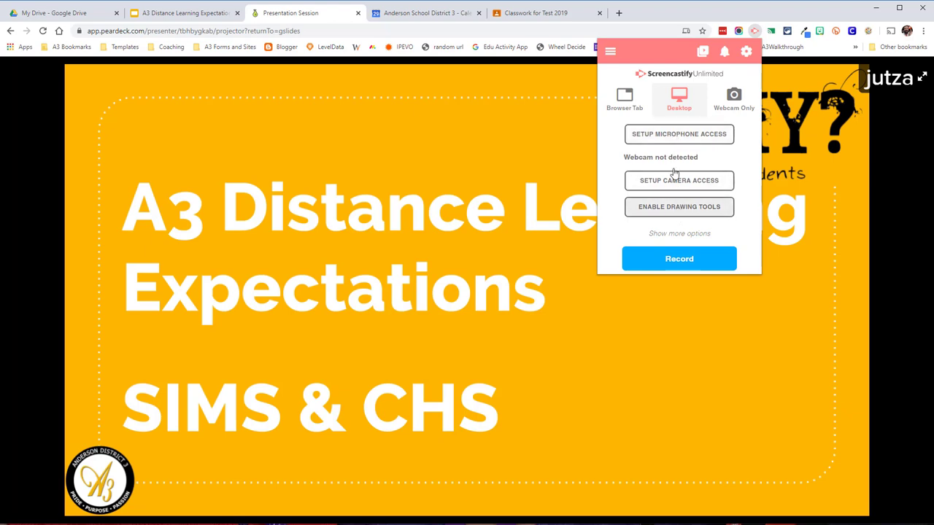
left_click(673, 135)
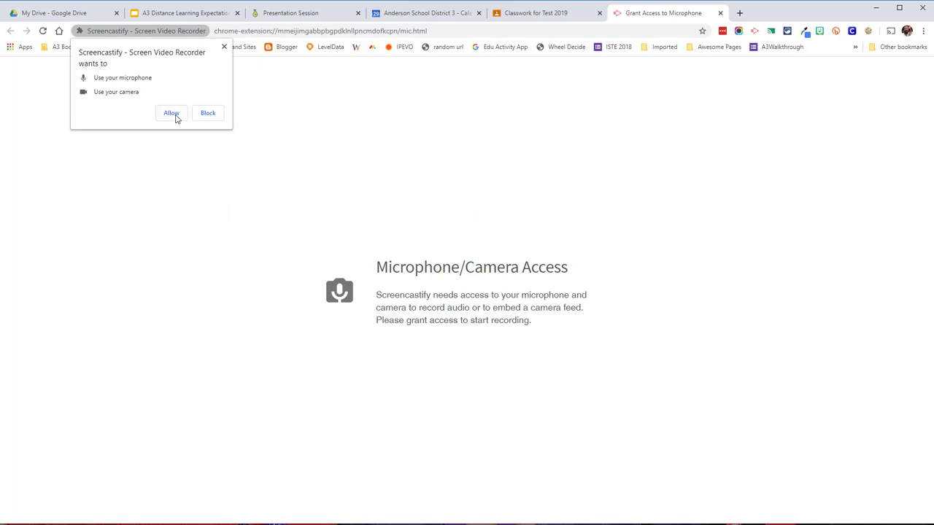
left_click(172, 115)
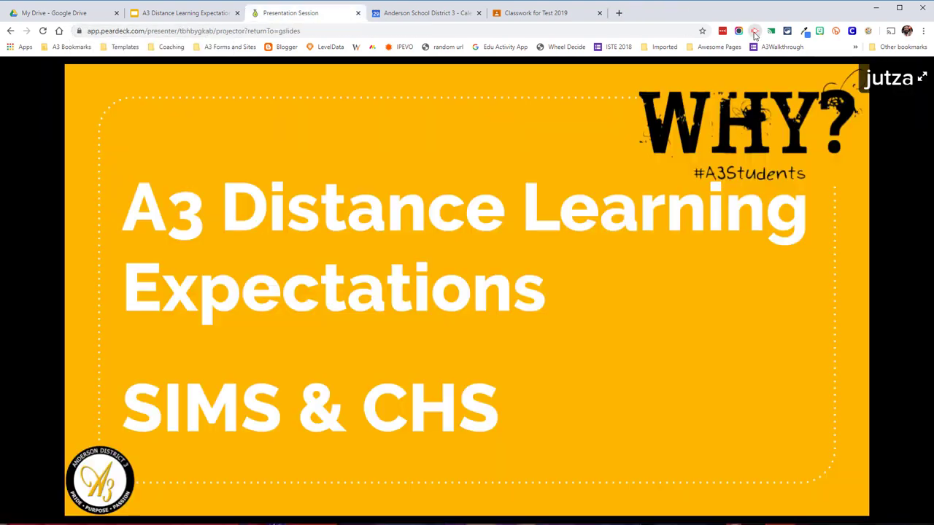
left_click(754, 33)
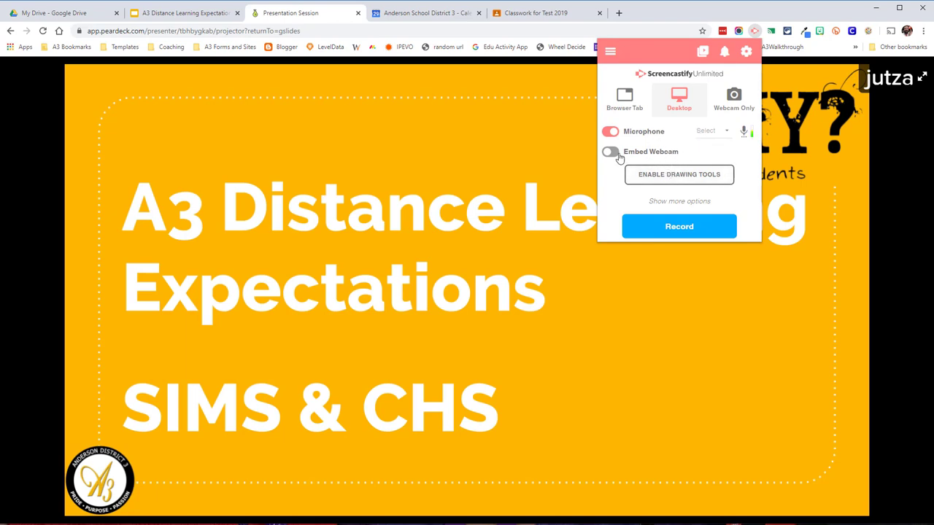
left_click(724, 132)
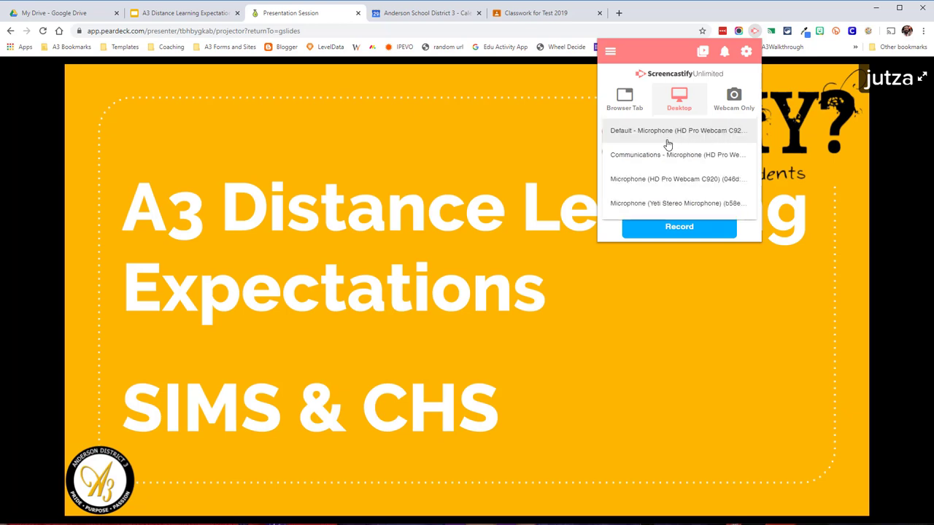
left_click(683, 180)
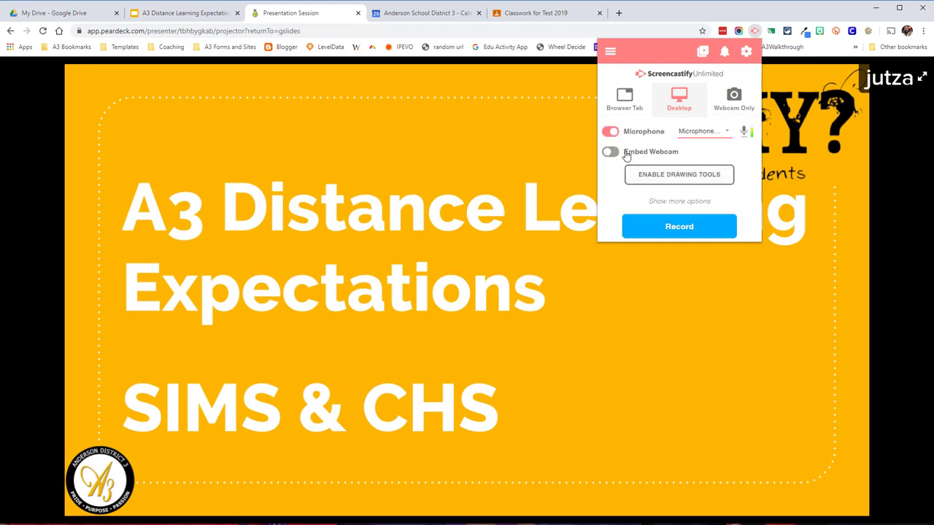
Embed the Logitech HD Pro Webcam C920 and allow the drawing tools
left_click(610, 152)
left_click(732, 151)
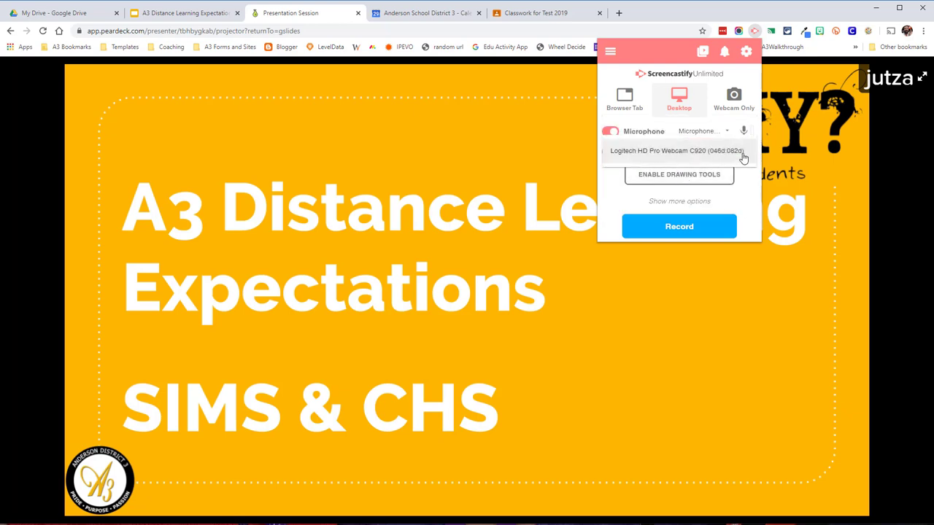
left_click(713, 153)
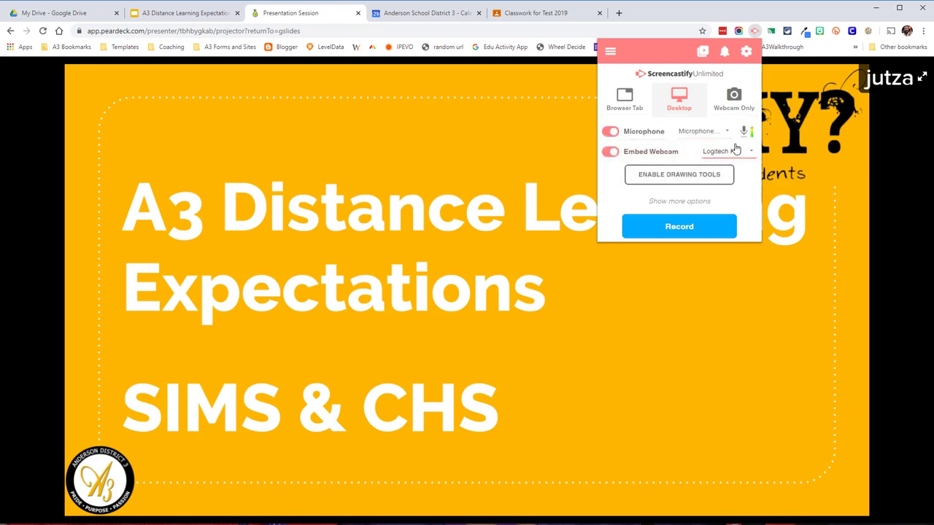
left_click(675, 182)
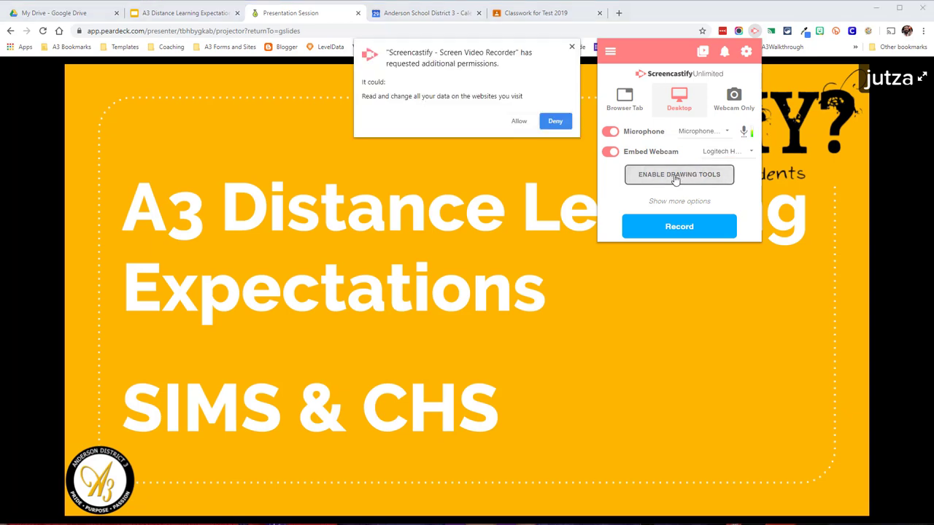
left_click(517, 121)
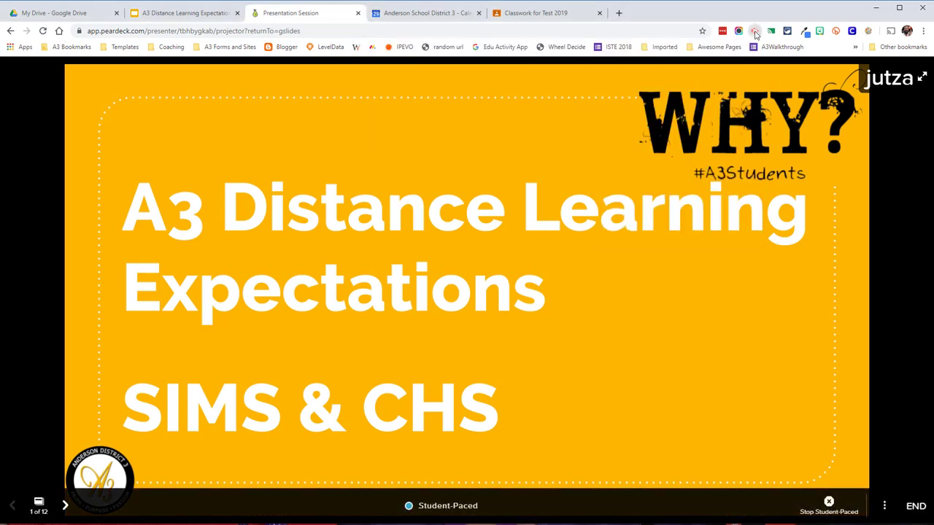